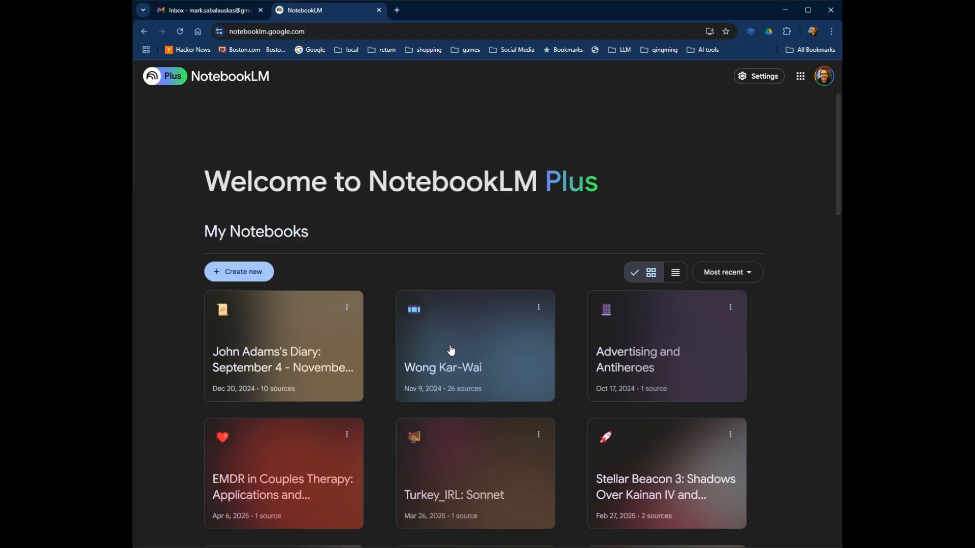
Step: In the Wong Kar-Wai notebook, use Discover sources to find more sources about Christopher Doyle and his work with WKW and other directors
{"action": "left_click", "coordinate": [450, 351]}
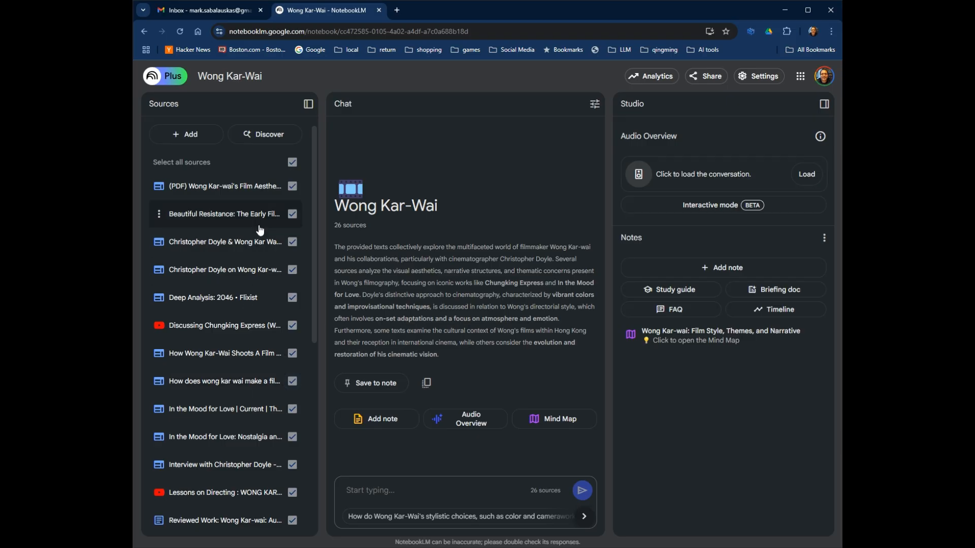
{"action": "left_click", "coordinate": [270, 136]}
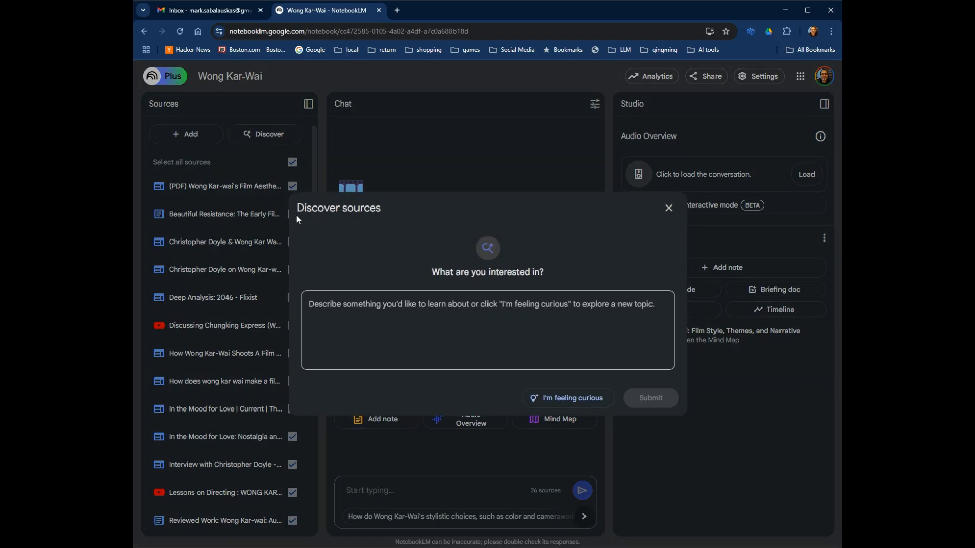
{"action": "left_click", "coordinate": [381, 311]}
{"action": "type", "text": "FInd more sources about Christopher Doyle and his work with WKW and other directors"}
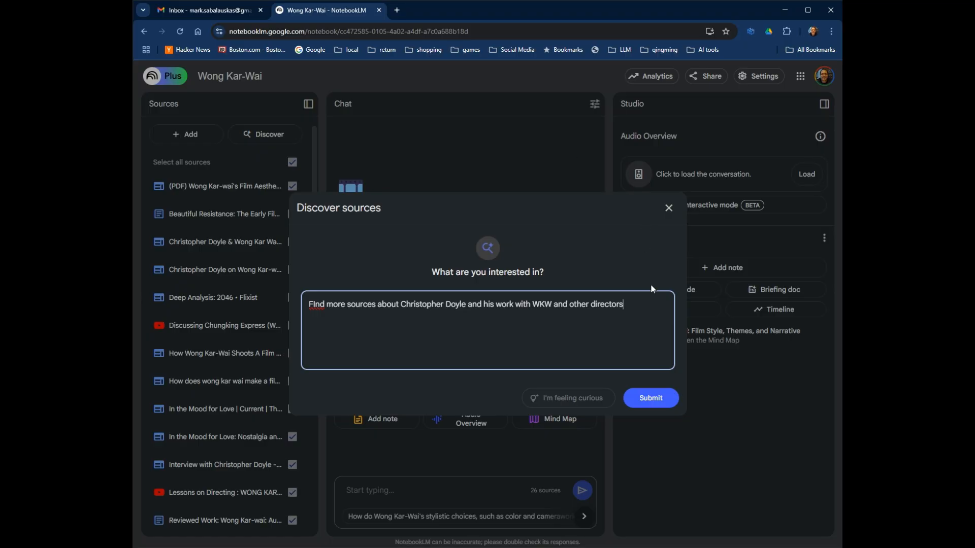
{"action": "left_click", "coordinate": [658, 397]}
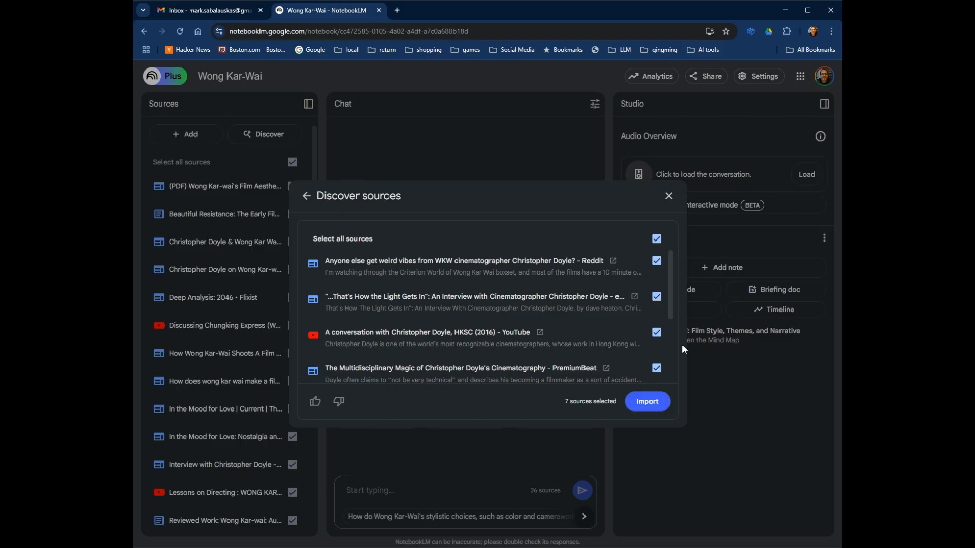
Step: Exclude the Reddit thread from the suggested Christopher Doyle sources and import all the others into the notebook
{"action": "scroll", "coordinate": [481, 300], "scroll_direction": "down", "scroll_amount": 1}
{"action": "scroll", "coordinate": [482, 300], "scroll_direction": "down", "scroll_amount": 3}
{"action": "scroll", "coordinate": [471, 308], "scroll_direction": "up", "scroll_amount": 3}
{"action": "left_click", "coordinate": [657, 261]}
{"action": "scroll", "coordinate": [565, 311], "scroll_direction": "down", "scroll_amount": 1}
{"action": "scroll", "coordinate": [562, 312], "scroll_direction": "up", "scroll_amount": 1}
{"action": "scroll", "coordinate": [593, 315], "scroll_direction": "down", "scroll_amount": 3}
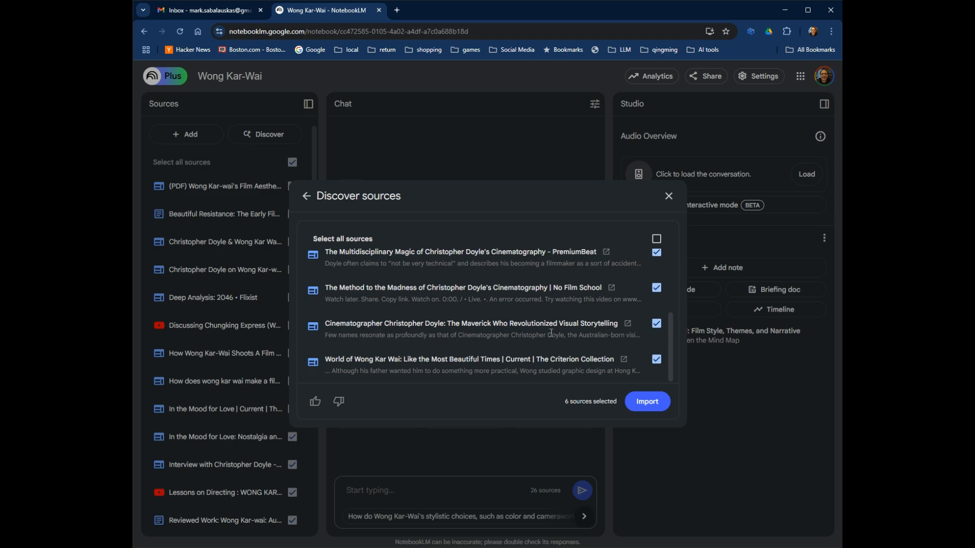
{"action": "scroll", "coordinate": [546, 335], "scroll_direction": "up", "scroll_amount": 2}
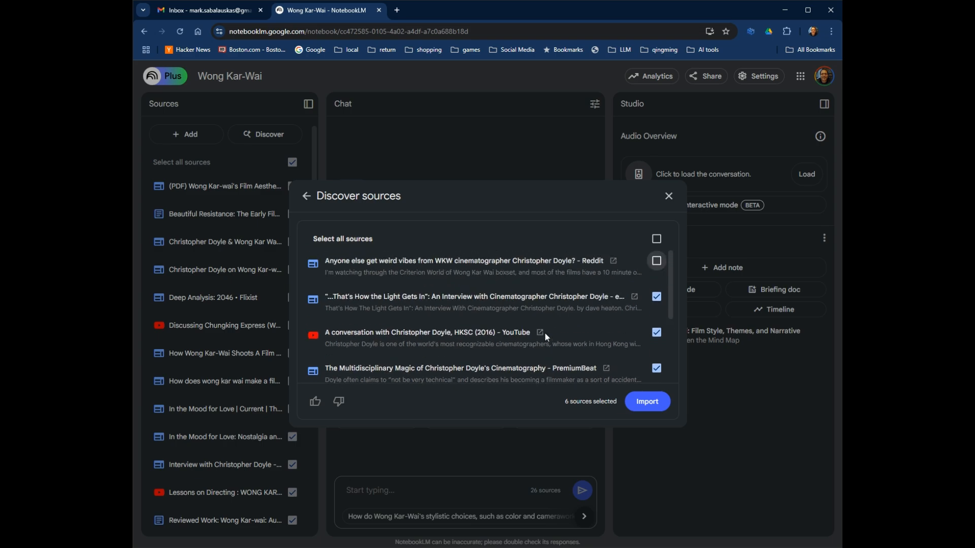
{"action": "scroll", "coordinate": [546, 335], "scroll_direction": "down", "scroll_amount": 1}
{"action": "scroll", "coordinate": [546, 333], "scroll_direction": "down", "scroll_amount": 1}
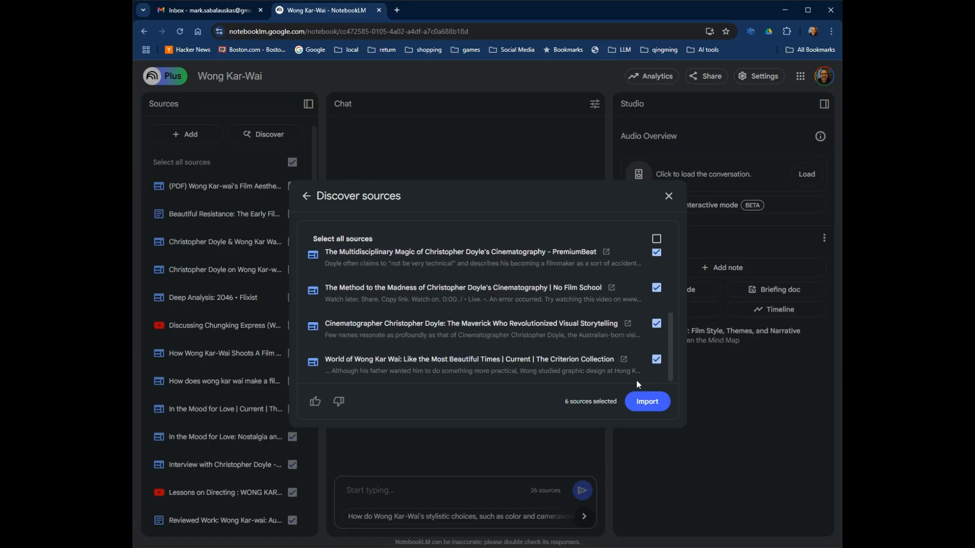
{"action": "left_click", "coordinate": [657, 404]}
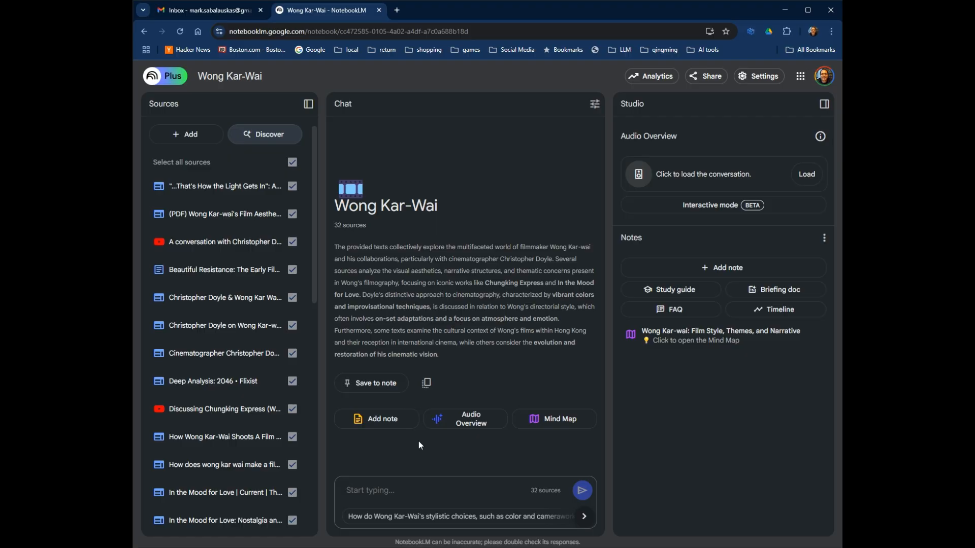
Step: Discover sources on a random topic with the I'm feeling curious option, and discard the suggestions without importing
{"action": "left_click", "coordinate": [281, 136]}
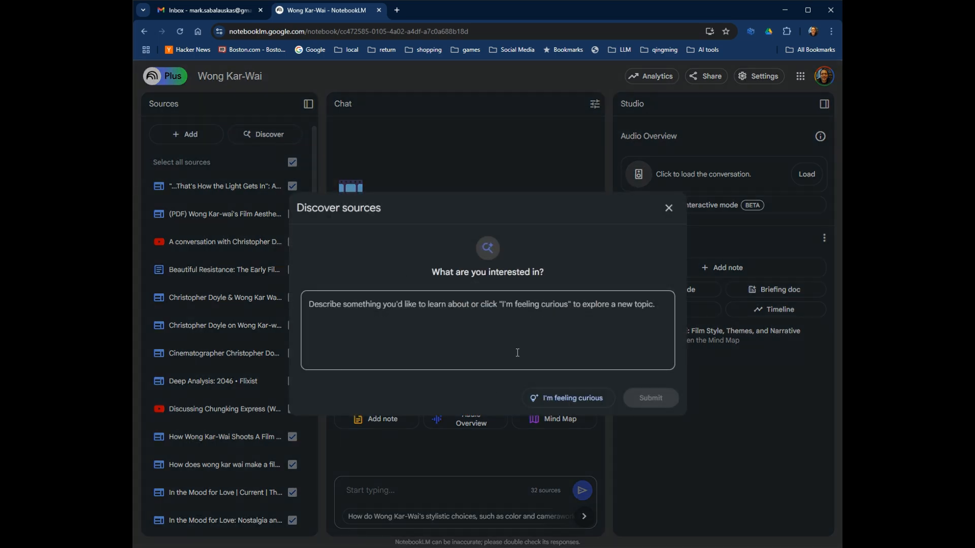
{"action": "left_click", "coordinate": [574, 400]}
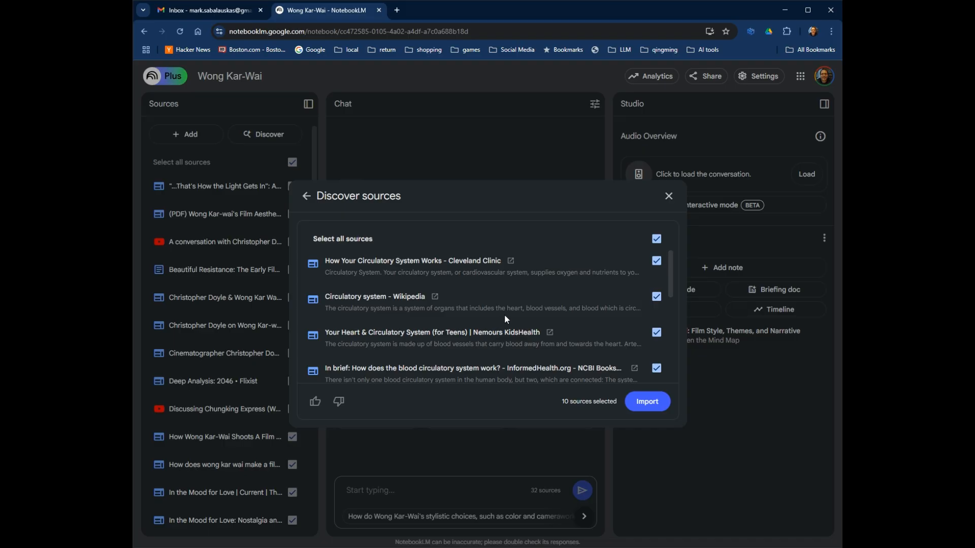
{"action": "left_click", "coordinate": [668, 196]}
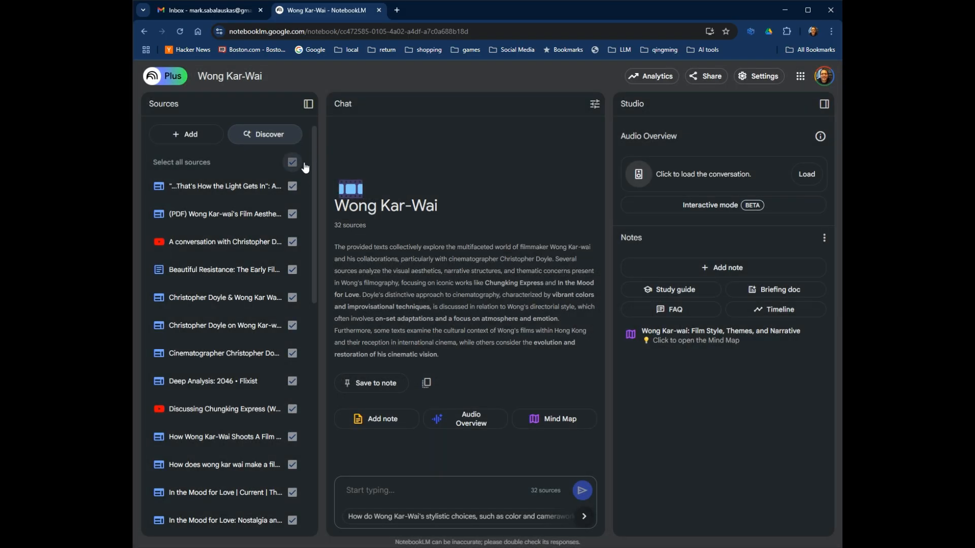
Step: Go to the John Adams's Diary notebook and read the timeline in its saved note "John Adams's Revolutionary Journey"
{"action": "left_click", "coordinate": [172, 79]}
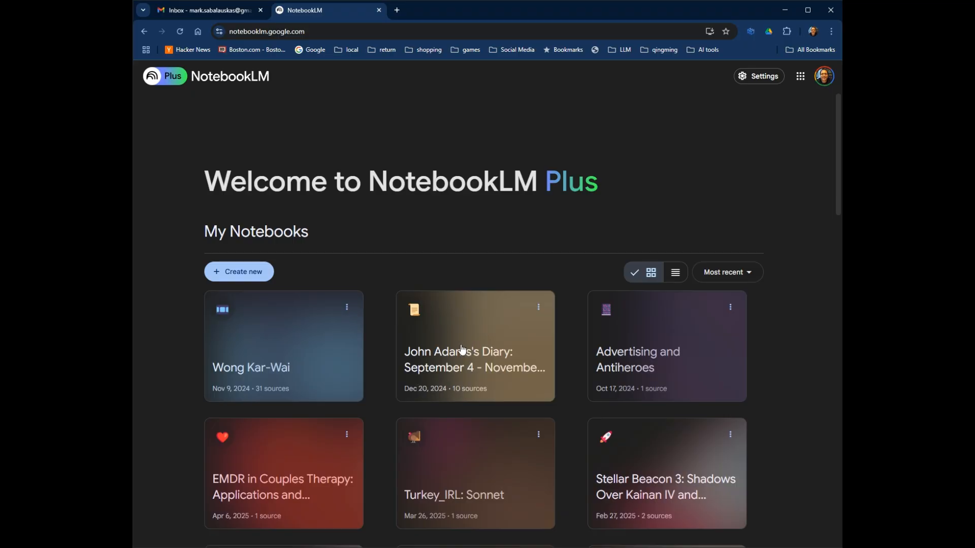
{"action": "left_click", "coordinate": [462, 350]}
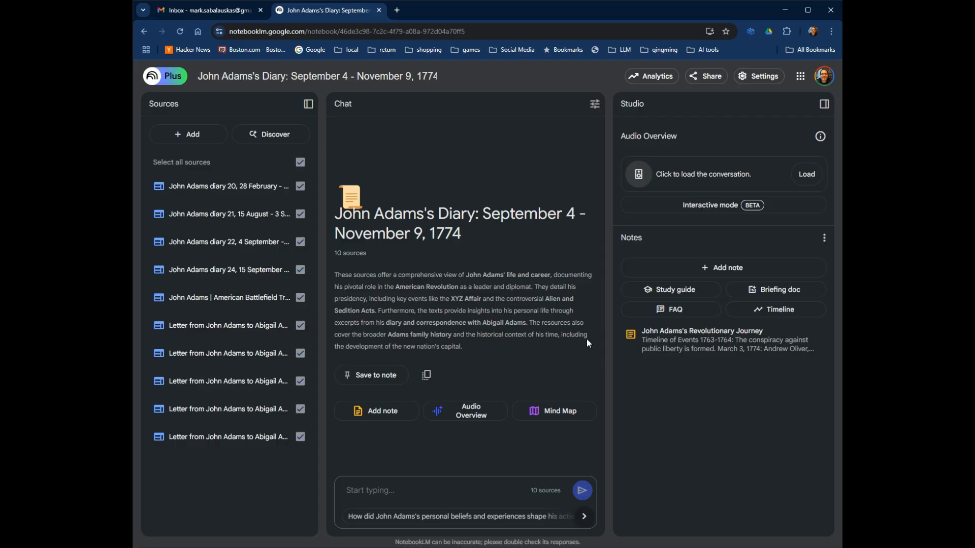
{"action": "left_click", "coordinate": [729, 339]}
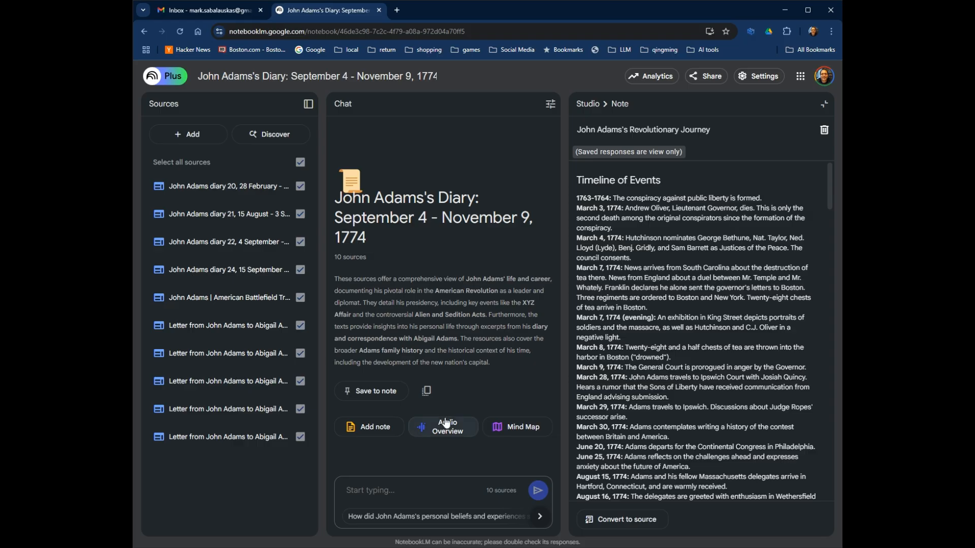
{"action": "scroll", "coordinate": [643, 301], "scroll_direction": "down", "scroll_amount": 6}
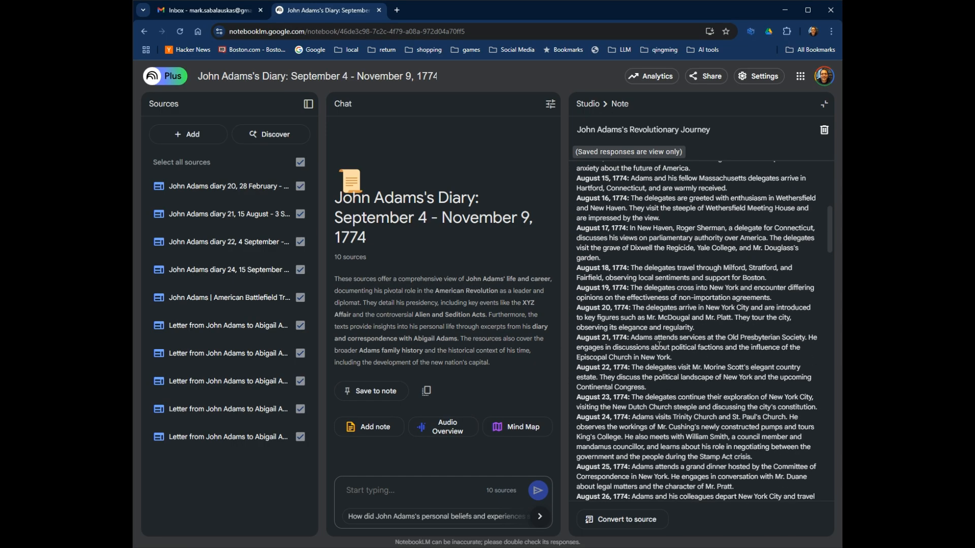
{"action": "scroll", "coordinate": [663, 339], "scroll_direction": "up", "scroll_amount": 4}
{"action": "scroll", "coordinate": [663, 338], "scroll_direction": "down", "scroll_amount": 6}
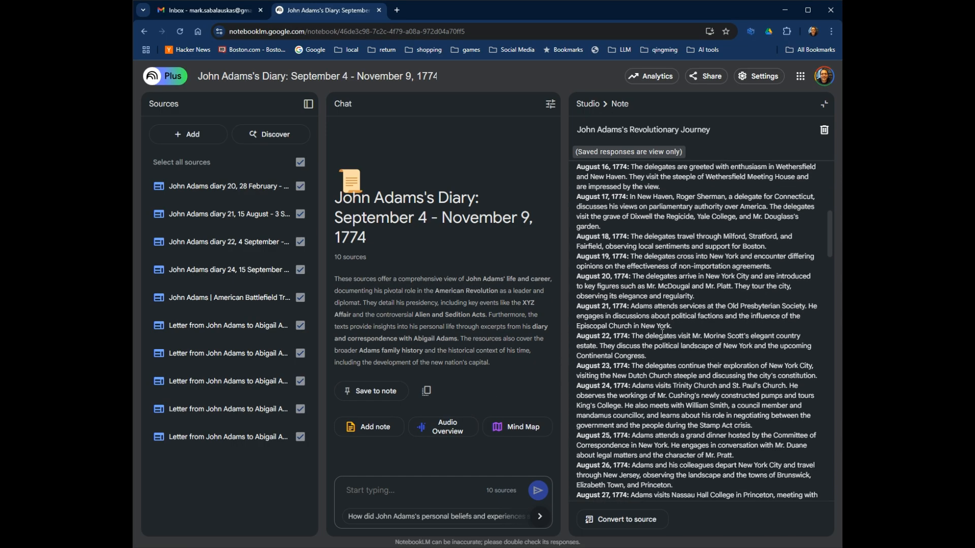
{"action": "scroll", "coordinate": [663, 329], "scroll_direction": "up", "scroll_amount": 4}
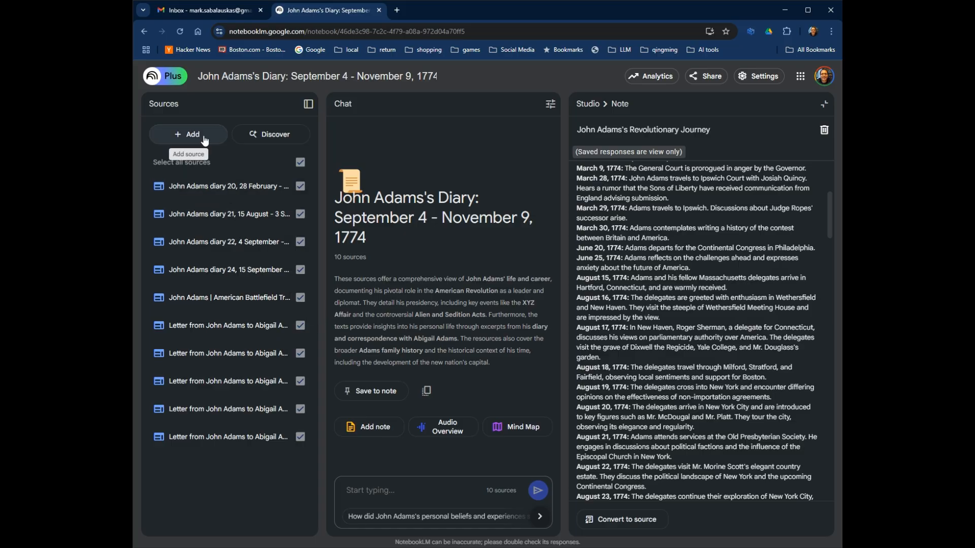
Step: Submit the source discovery request "Find sources that have significant events during the course of John Adams life and career"
{"action": "left_click", "coordinate": [287, 140]}
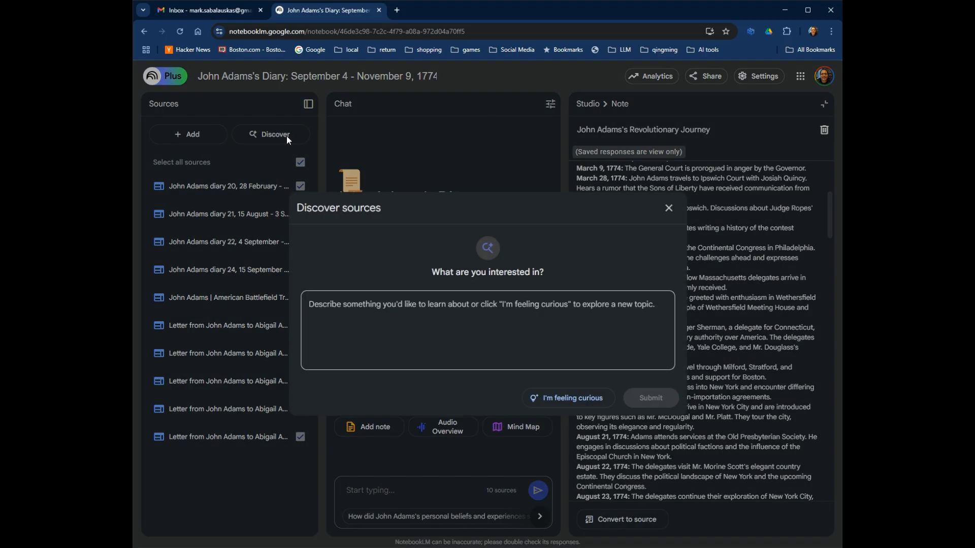
{"action": "left_click", "coordinate": [368, 323]}
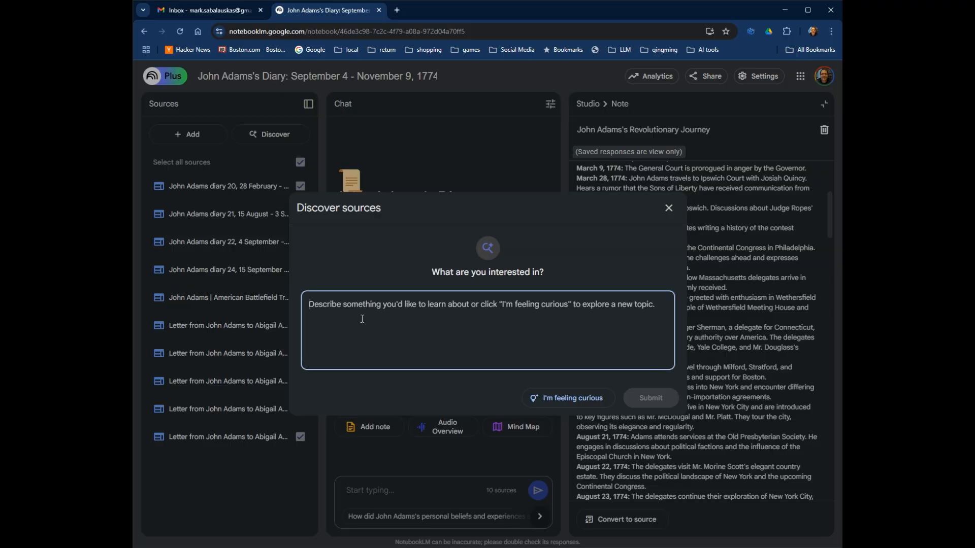
{"action": "type", "text": "F"}
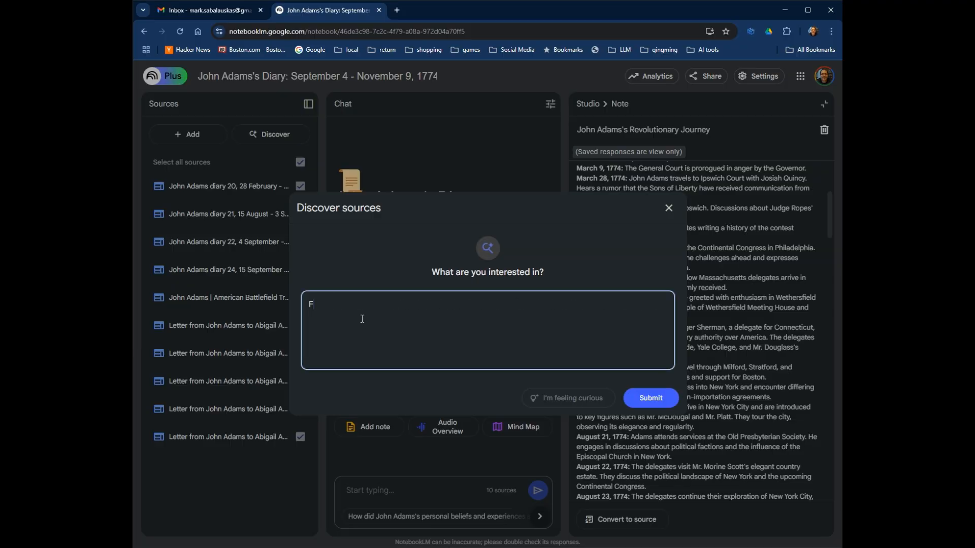
{"action": "type", "text": "ind sources that have signif"}
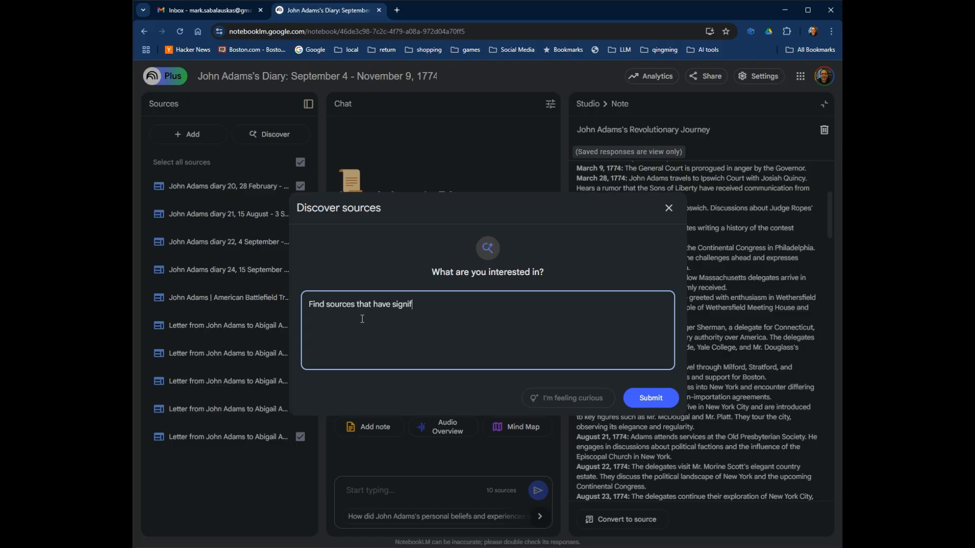
{"action": "type", "text": "icant events do"}
{"action": "key", "text": "BackSpace"}
{"action": "type", "text": "uring the course of"}
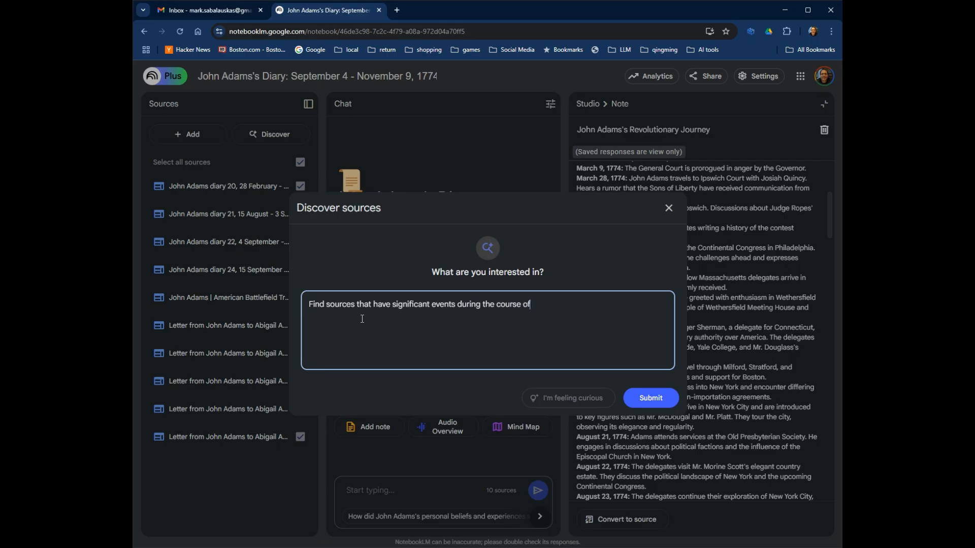
{"action": "type", "text": " John Adamsfe and carr"}
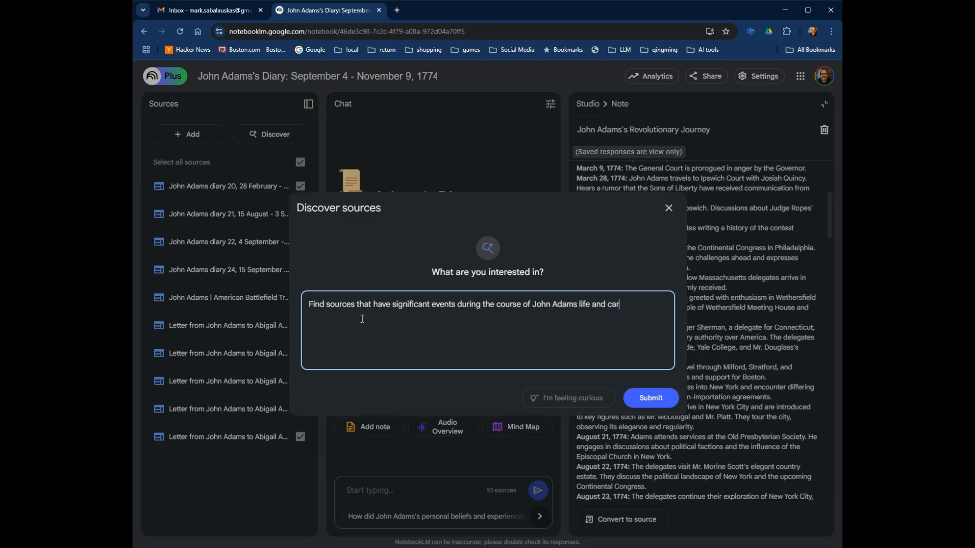
{"action": "key", "text": "BackSpace"}
{"action": "type", "text": "eer?"}
{"action": "key", "text": "BackSpace"}
{"action": "left_click", "coordinate": [648, 398]}
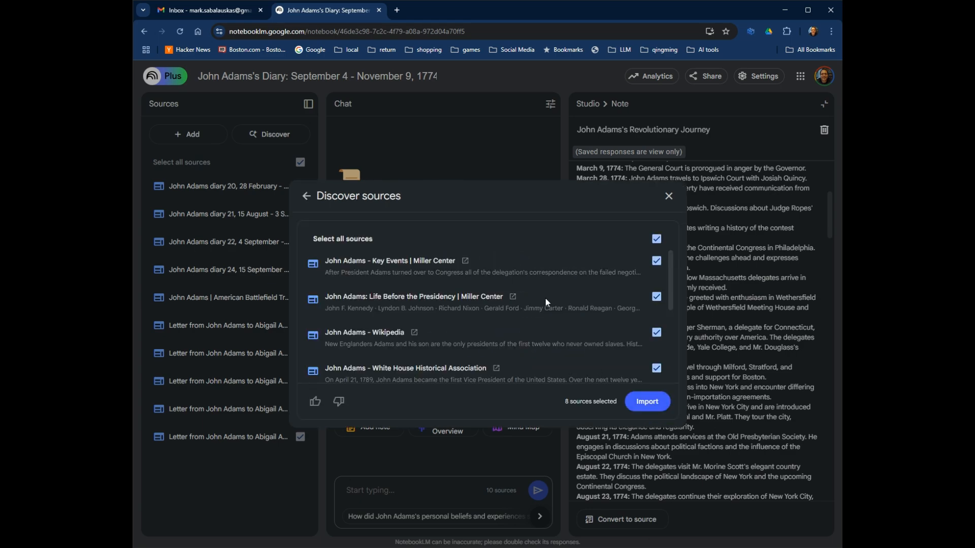
Step: Import all the suggested John Adams sources and generate a new timeline note from the notebook's sources
{"action": "scroll", "coordinate": [513, 305], "scroll_direction": "down", "scroll_amount": 5}
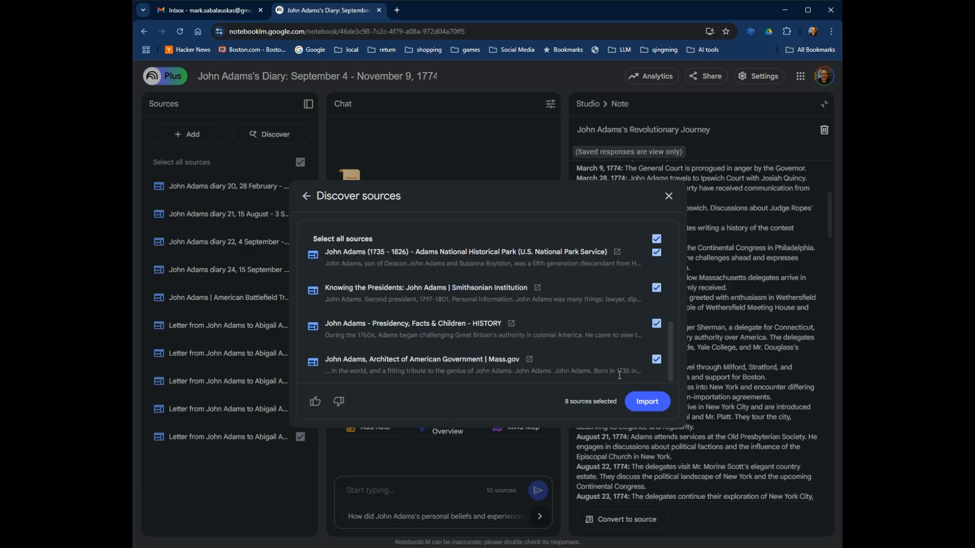
{"action": "left_click", "coordinate": [655, 405]}
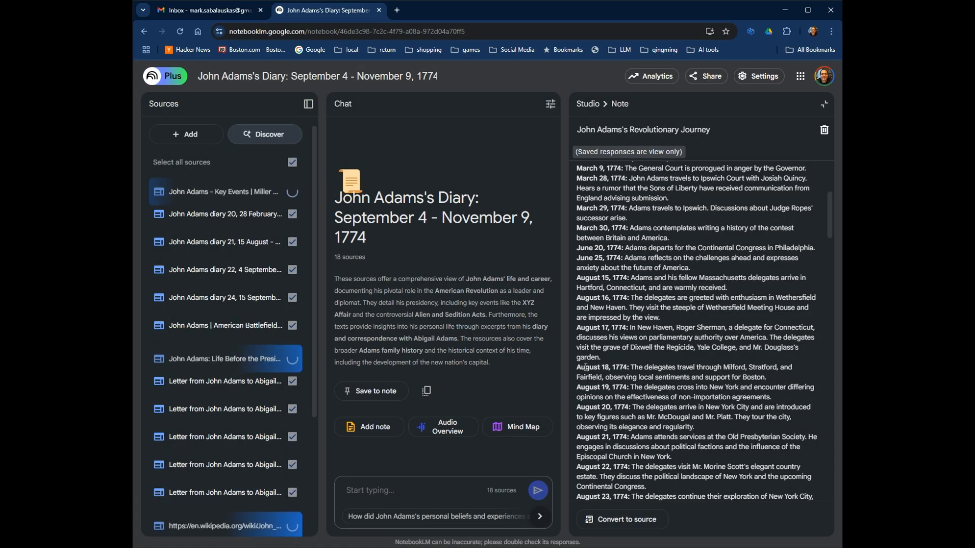
{"action": "left_click", "coordinate": [588, 103]}
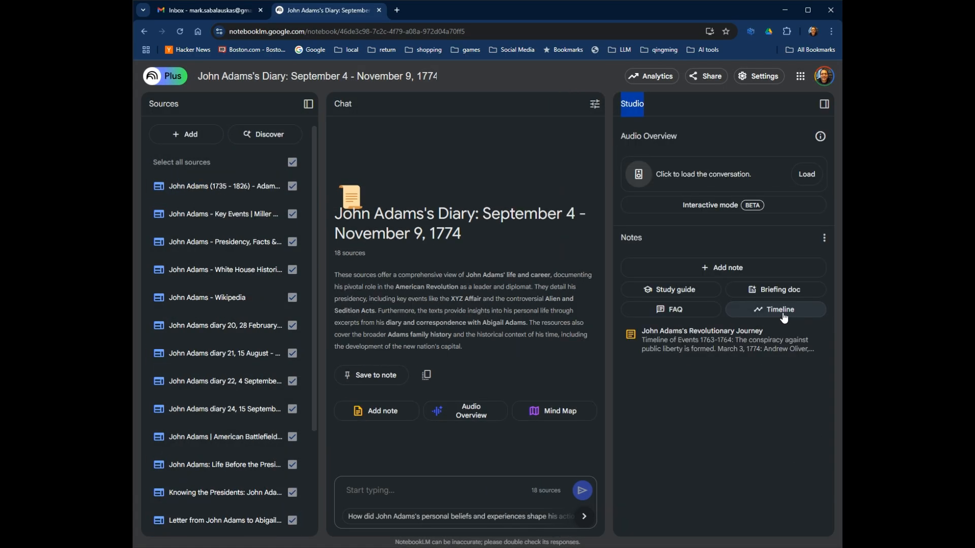
{"action": "left_click", "coordinate": [785, 317]}
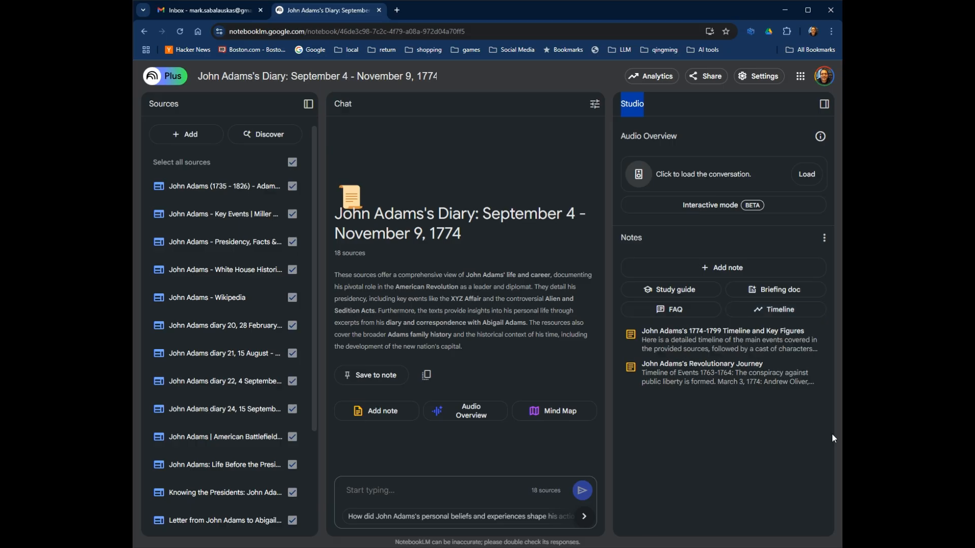
Step: Open the newly generated timeline note and examine its timeline of main events and its cast of characters
{"action": "left_click", "coordinate": [692, 346]}
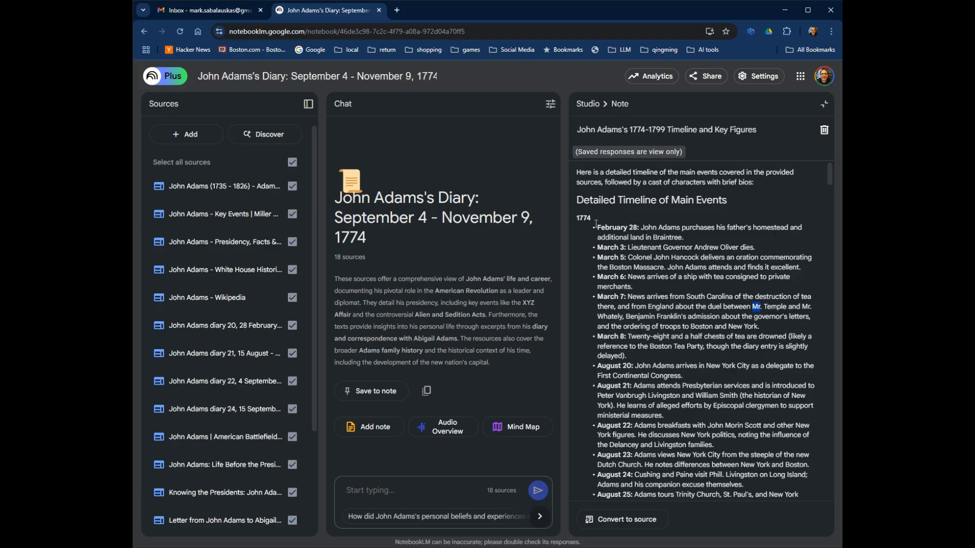
{"action": "scroll", "coordinate": [609, 226], "scroll_direction": "down", "scroll_amount": 15}
{"action": "scroll", "coordinate": [633, 305], "scroll_direction": "down", "scroll_amount": 15}
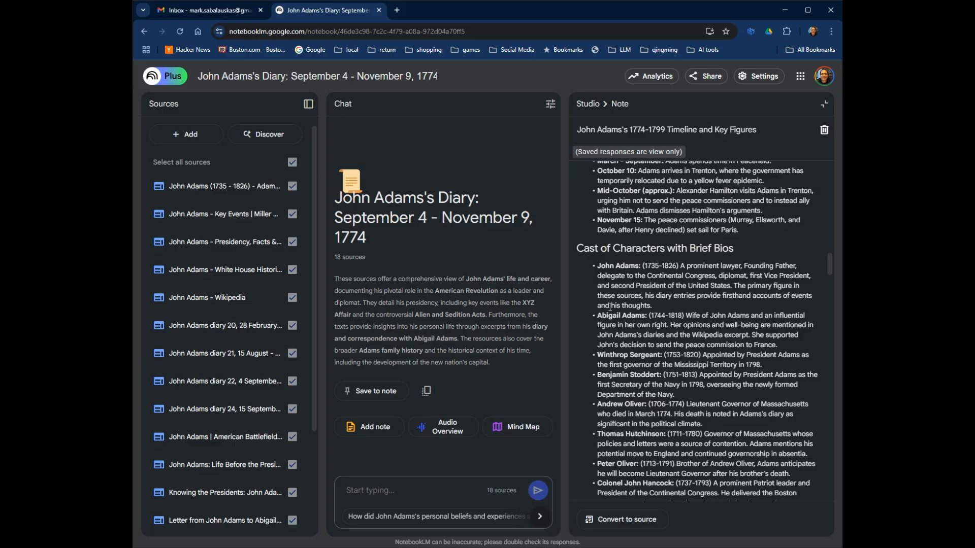
{"action": "scroll", "coordinate": [610, 307], "scroll_direction": "up", "scroll_amount": 20}
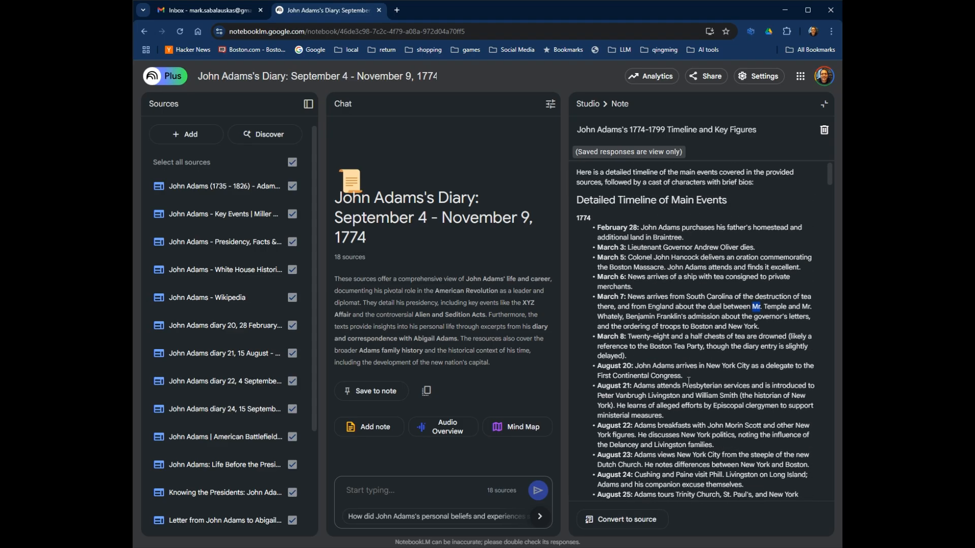
{"action": "scroll", "coordinate": [649, 250], "scroll_direction": "down", "scroll_amount": 3}
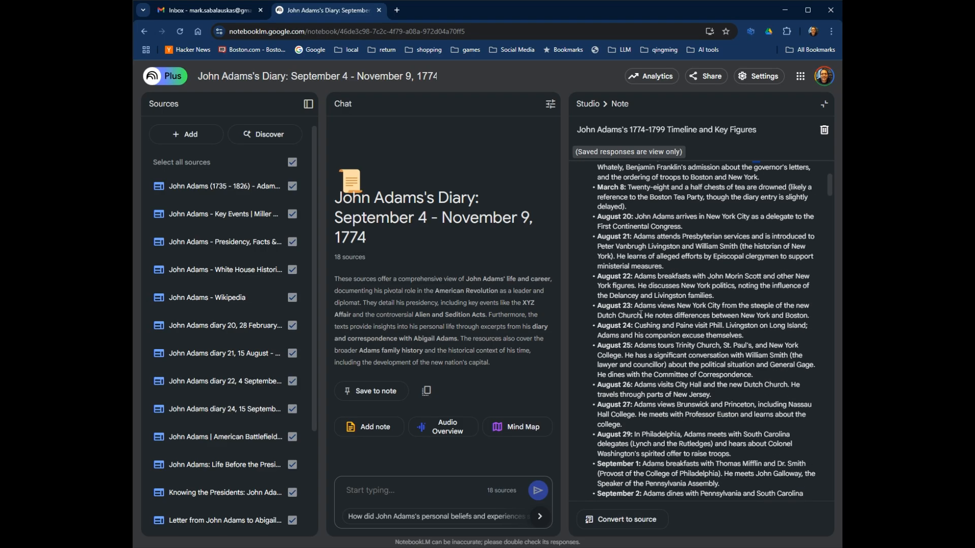